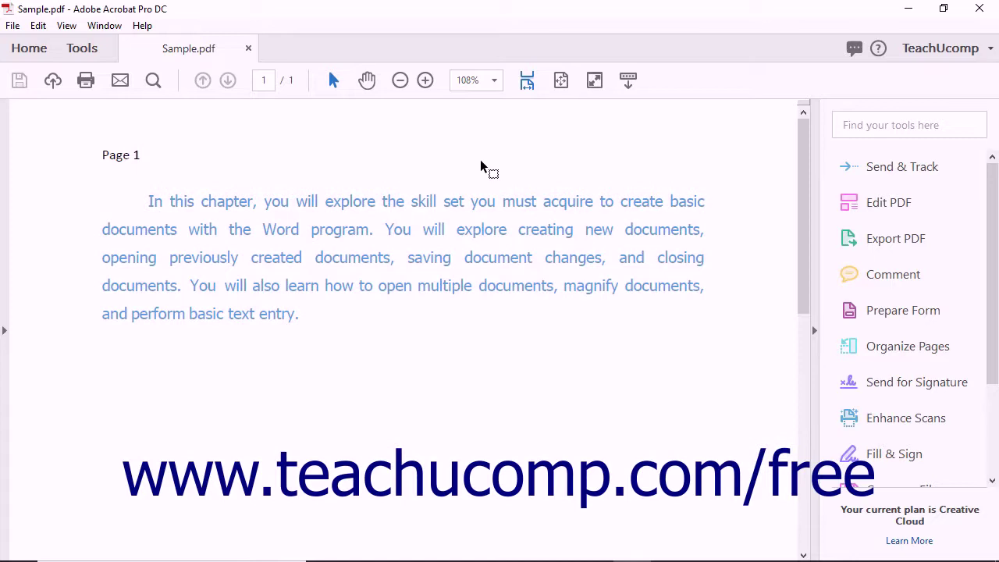
Step: Start certificate encryption of Sample.pdf from Tools > Protect > Encrypt > Encrypt with Certificate
{"action": "left_click", "coordinate": [84, 49]}
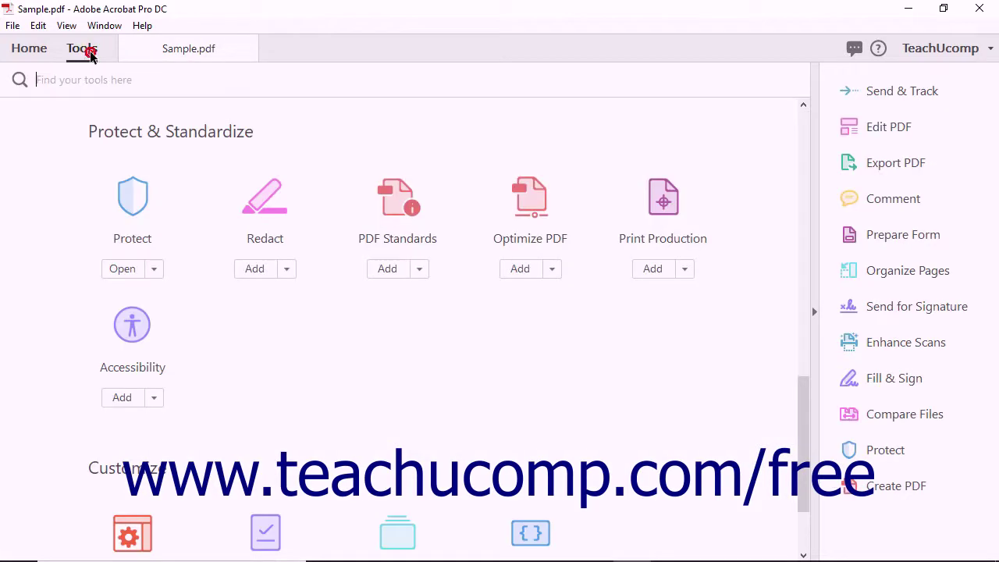
{"action": "left_click", "coordinate": [140, 193]}
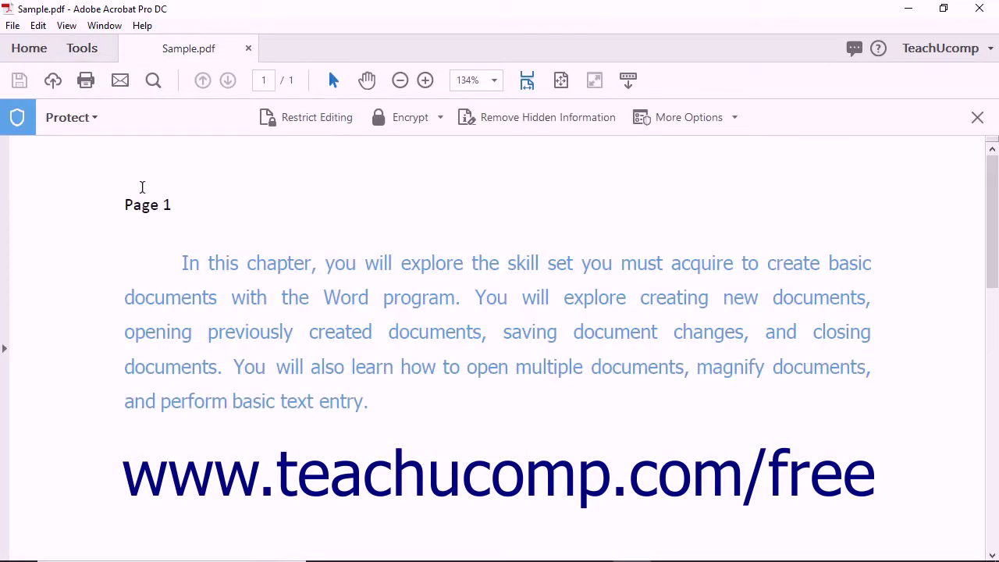
{"action": "left_click", "coordinate": [399, 118]}
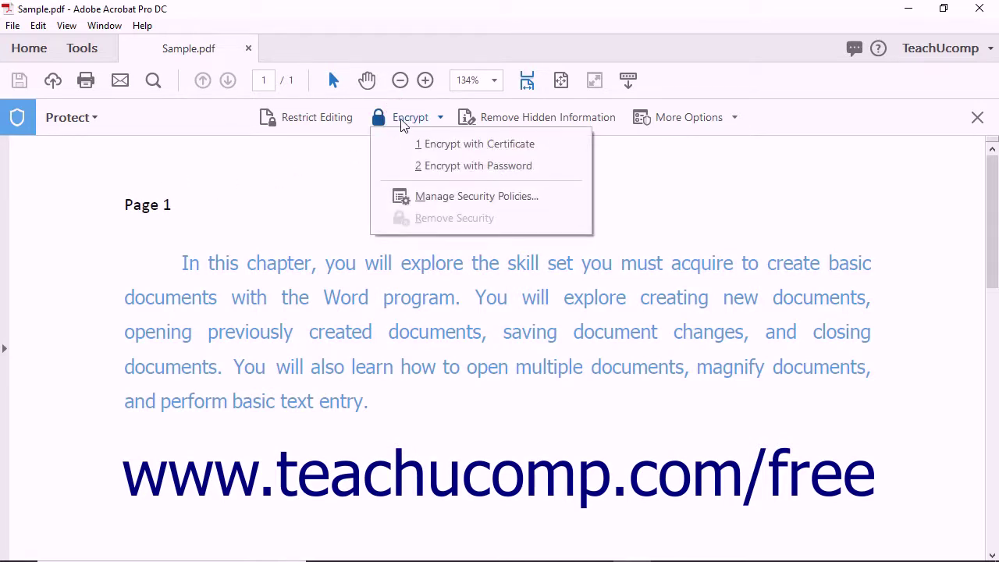
{"action": "left_click", "coordinate": [455, 145]}
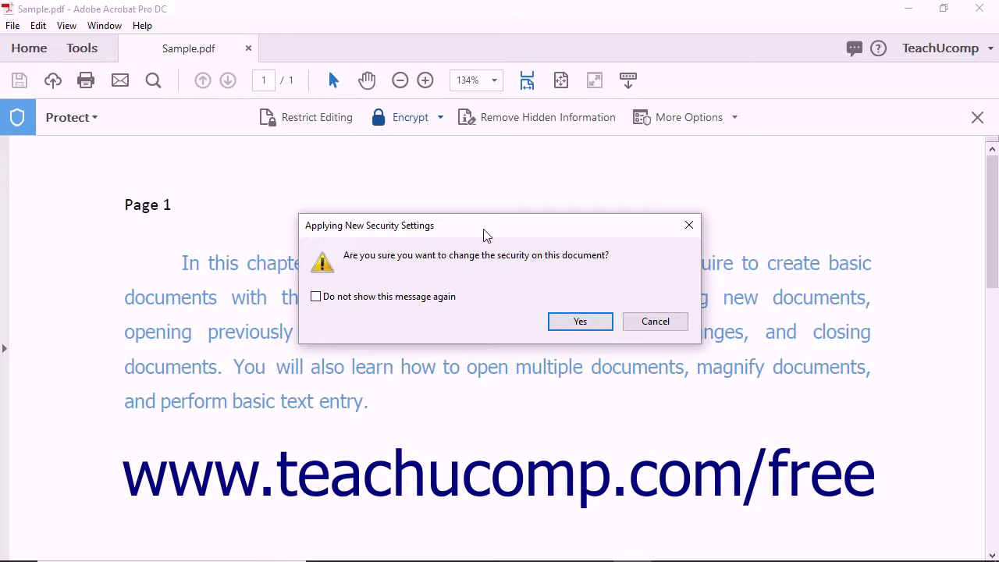
Step: Confirm the security change, then encrypt all contents except metadata using 256-bit AES
{"action": "left_click", "coordinate": [574, 329]}
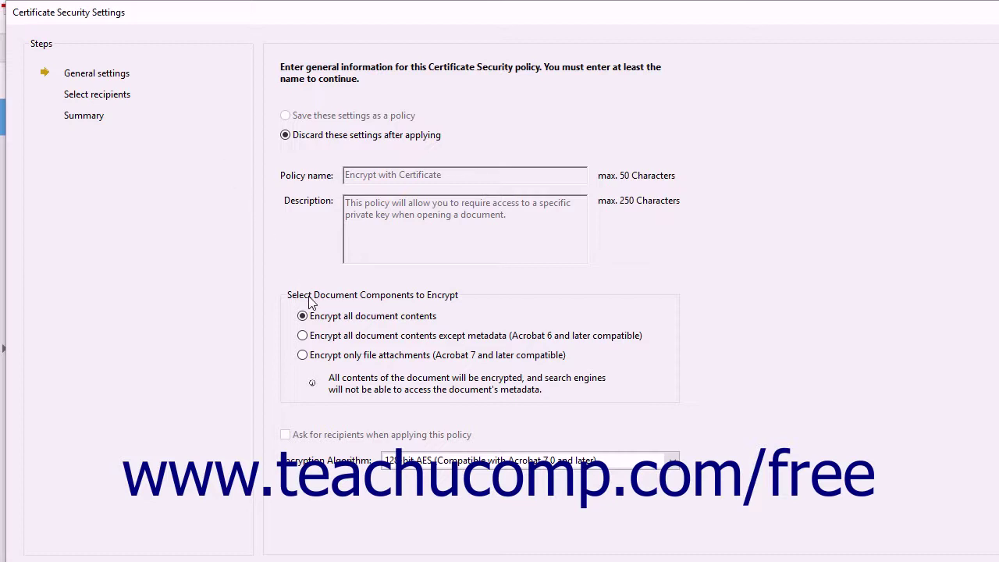
{"action": "left_click", "coordinate": [302, 336]}
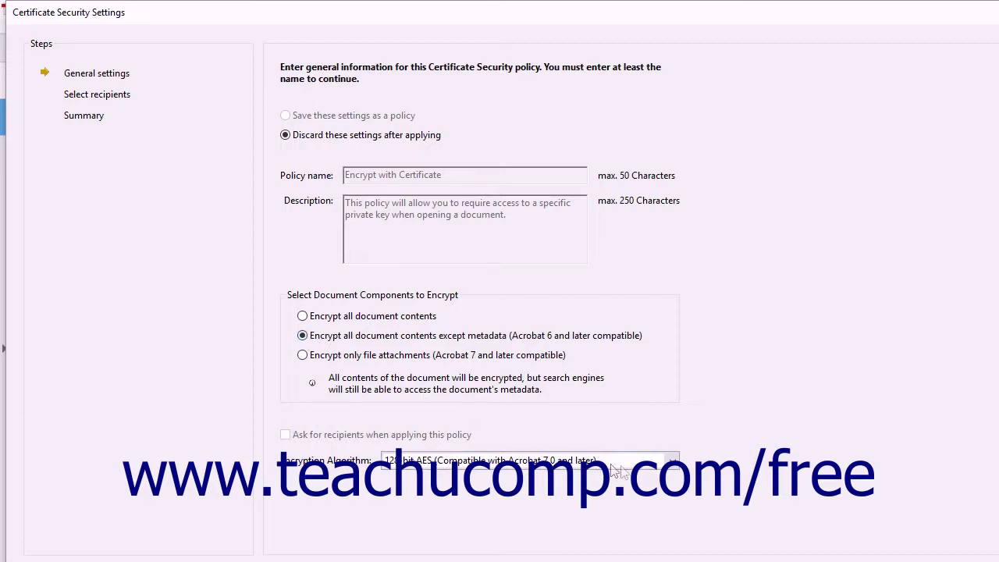
{"action": "left_click", "coordinate": [671, 460]}
{"action": "left_click", "coordinate": [647, 505]}
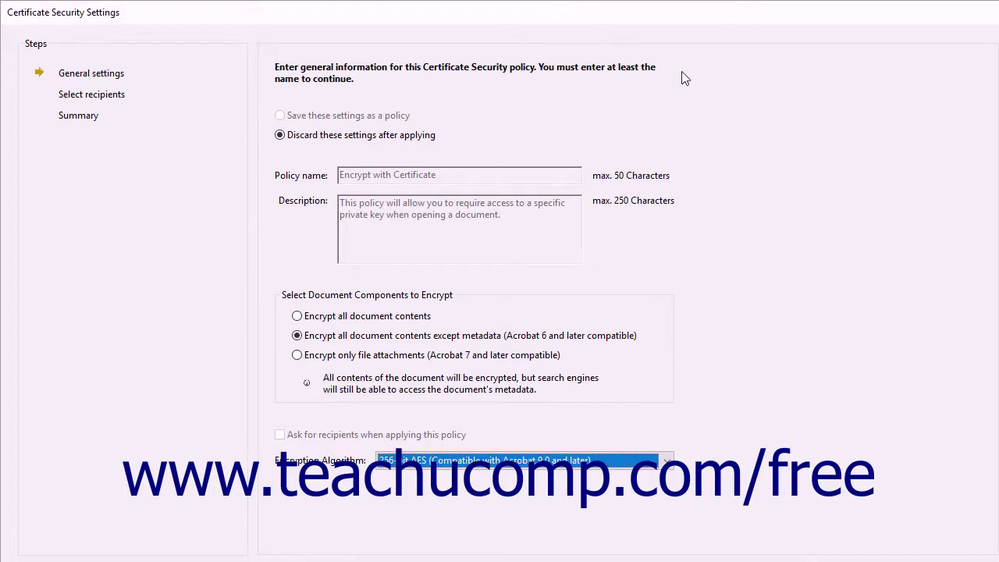
Step: Continue and select the Token Signing Public Key digital ID as the encryption recipient
{"action": "key", "text": "Return"}
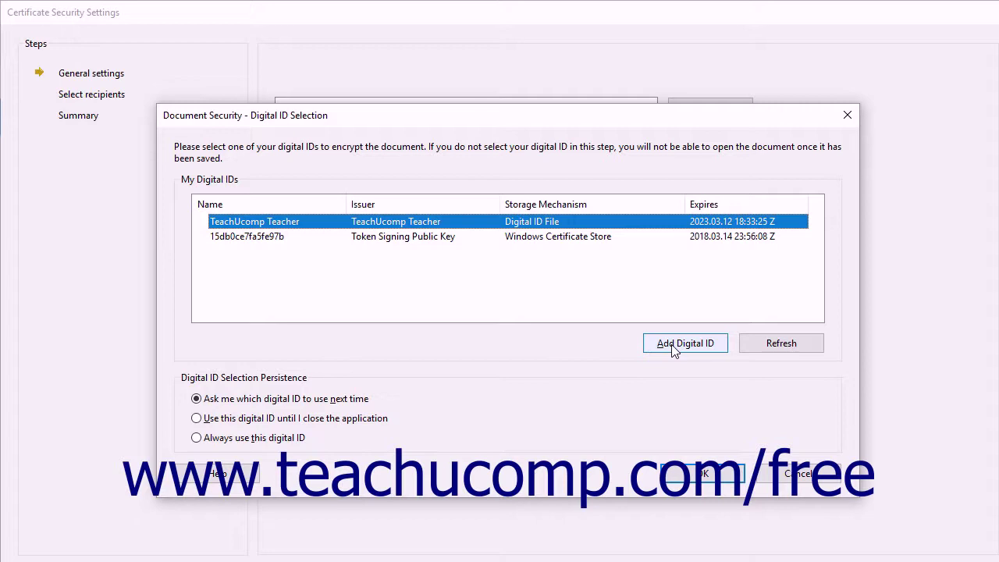
{"action": "left_click", "coordinate": [278, 236]}
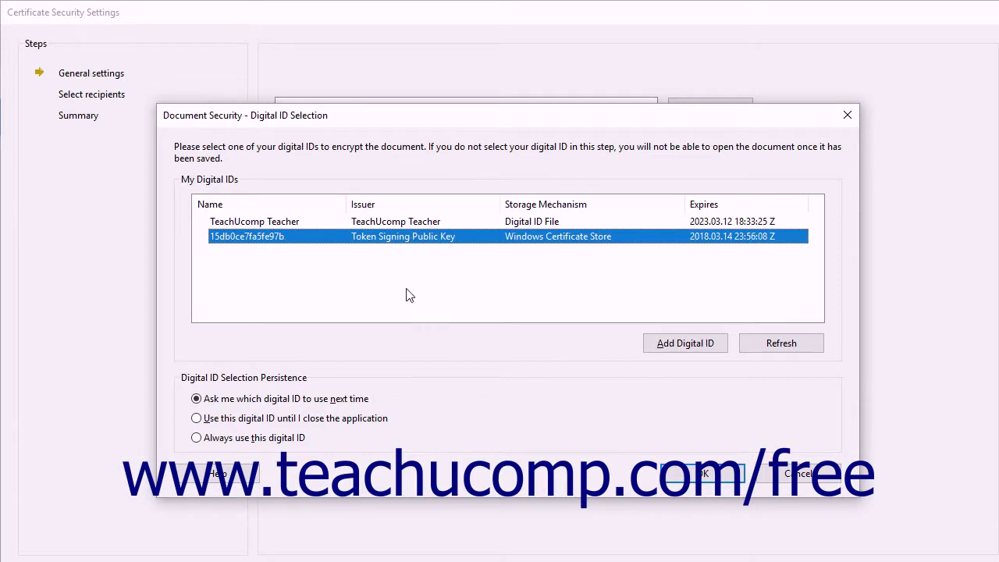
{"action": "left_click", "coordinate": [688, 475]}
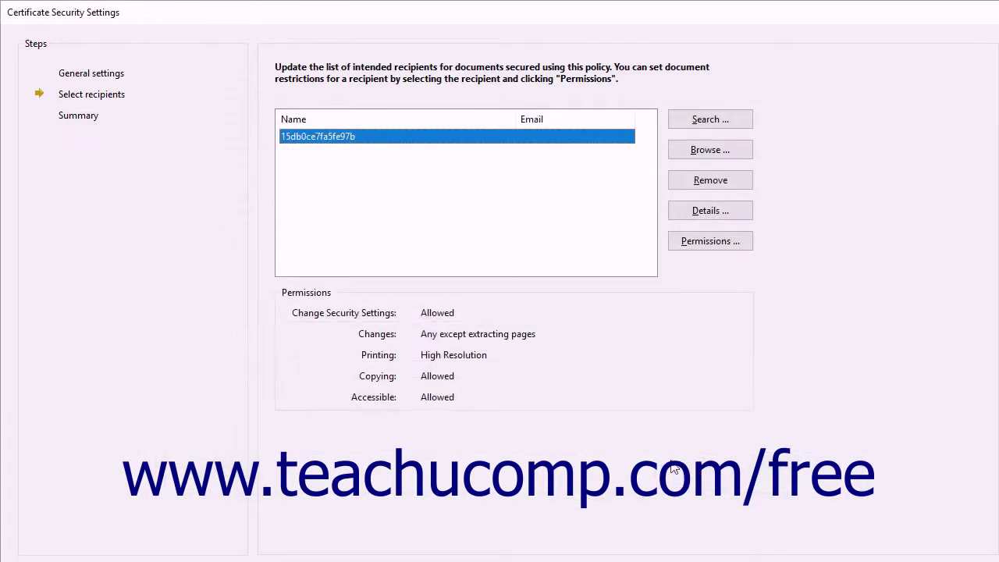
{"action": "left_click", "coordinate": [113, 95]}
{"action": "left_click", "coordinate": [684, 122]}
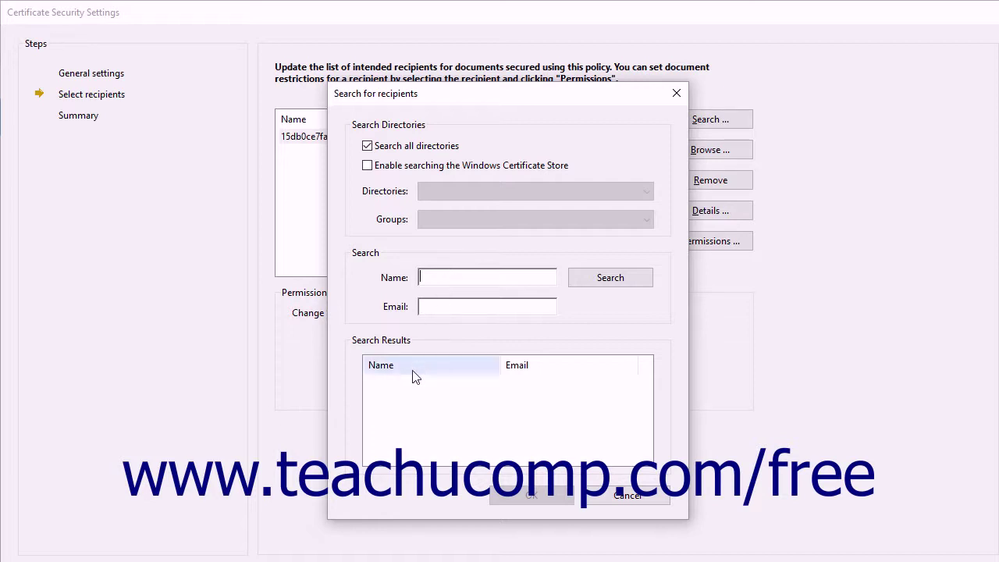
{"action": "left_click", "coordinate": [406, 393]}
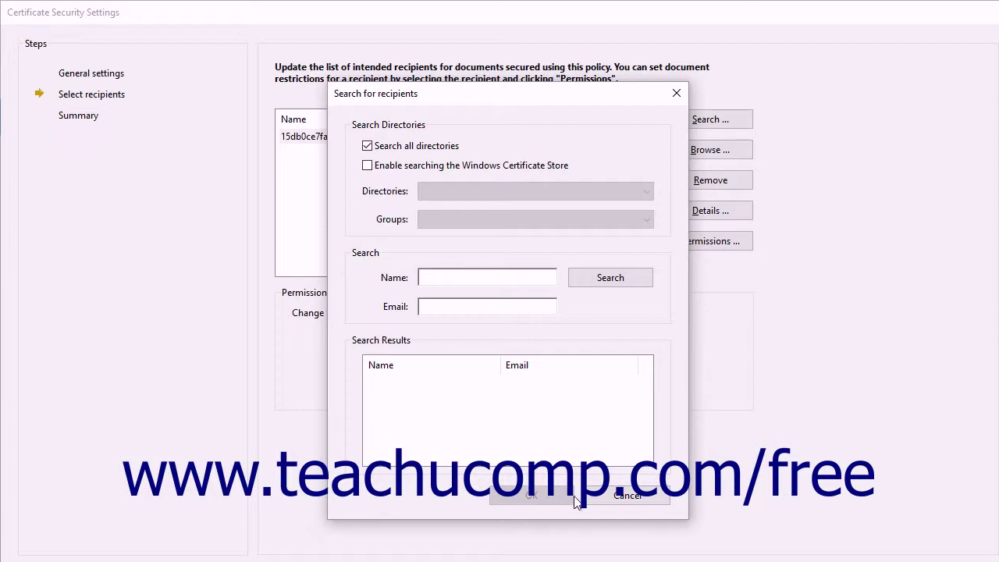
{"action": "left_click", "coordinate": [607, 499]}
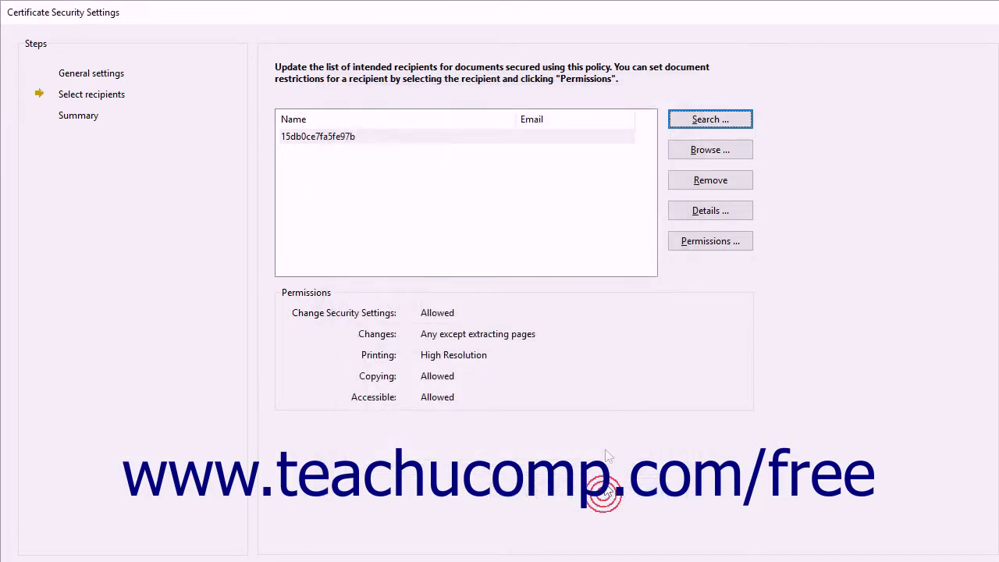
{"action": "left_click", "coordinate": [697, 157]}
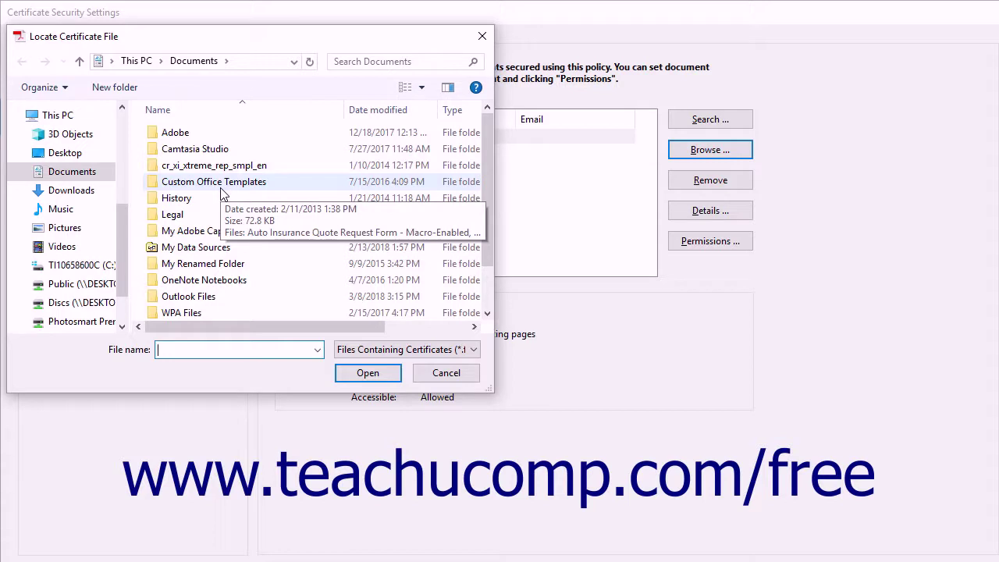
Step: Add the TeachUcompTeacher certificate from Documents as a second recipient and select it
{"action": "scroll", "coordinate": [221, 196], "scroll_direction": "down", "scroll_amount": 1}
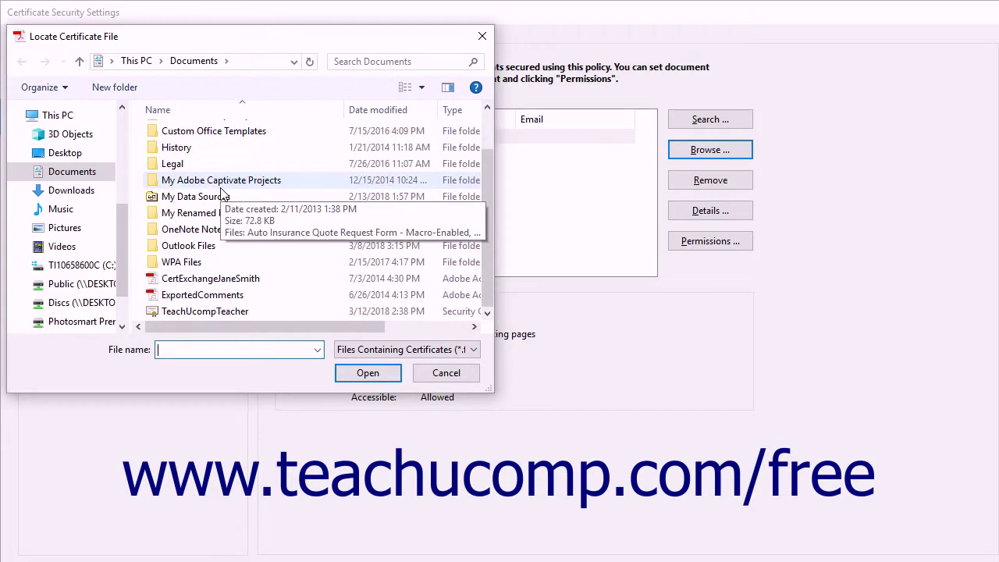
{"action": "left_click", "coordinate": [205, 312]}
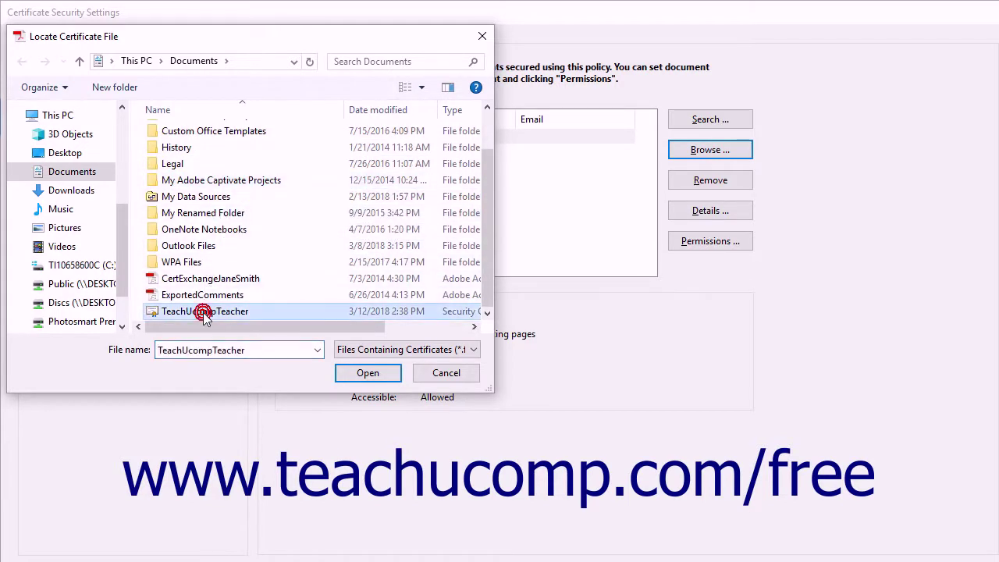
{"action": "left_click", "coordinate": [351, 378]}
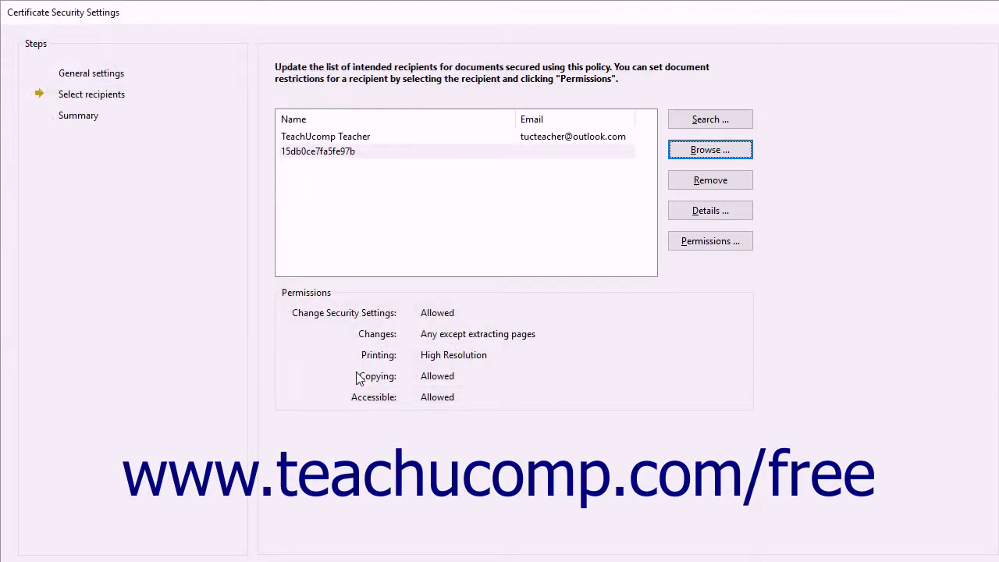
{"action": "left_click", "coordinate": [358, 142]}
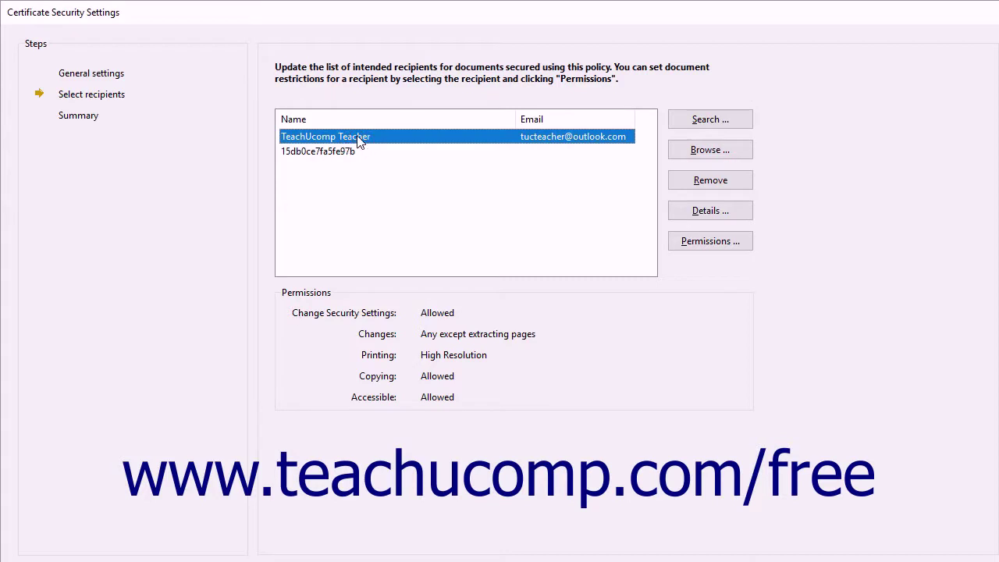
Step: Restrict the new recipient to High Resolution printing and 'Any except extracting pages' changes, then continue to Summary
{"action": "left_click", "coordinate": [687, 243]}
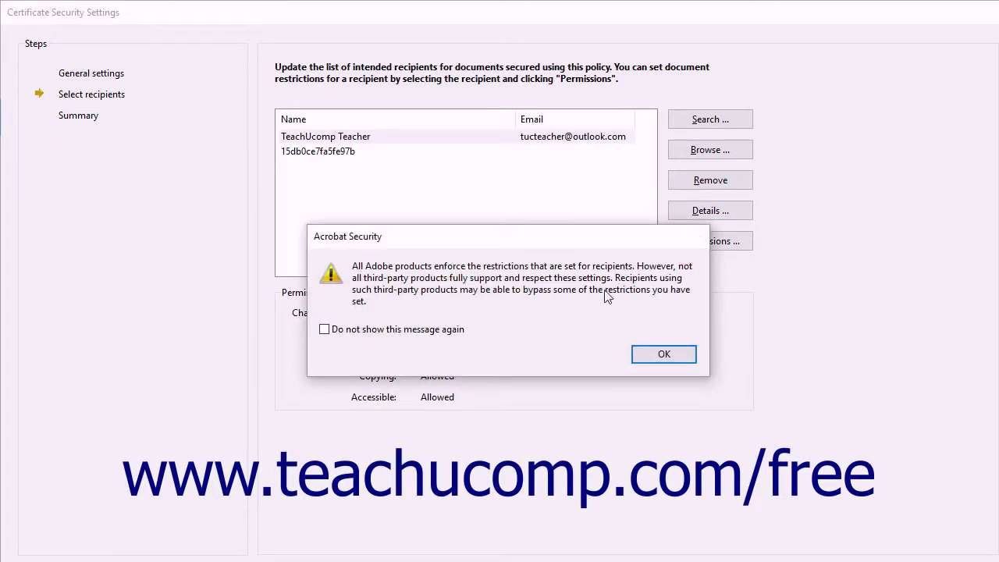
{"action": "left_click", "coordinate": [660, 355]}
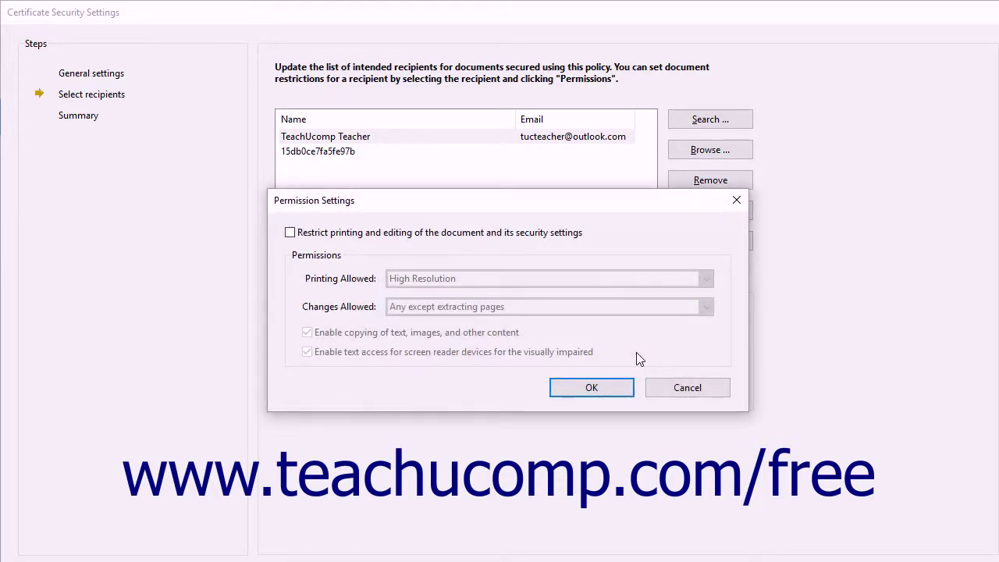
{"action": "left_click", "coordinate": [359, 234]}
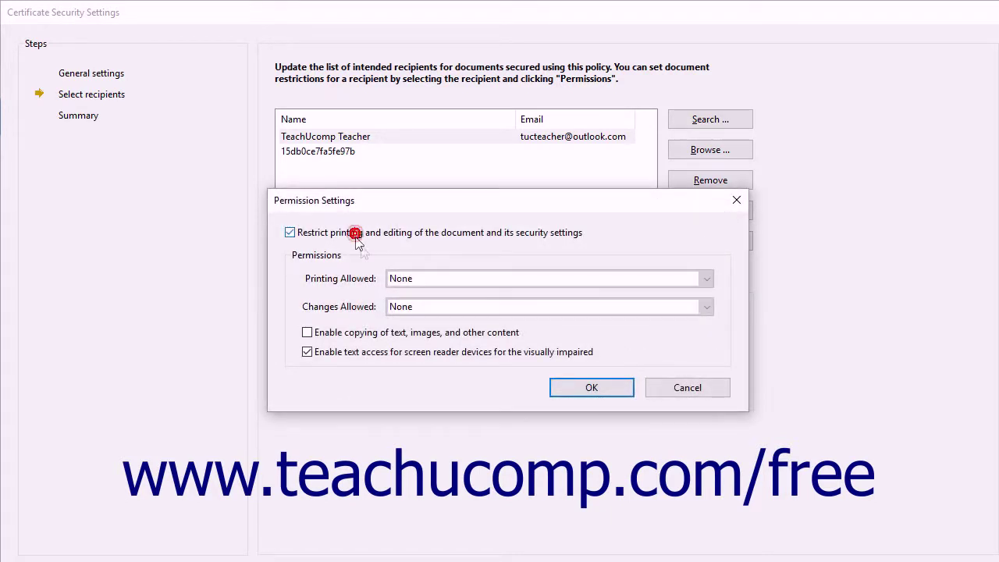
{"action": "left_click", "coordinate": [417, 282]}
{"action": "left_click", "coordinate": [413, 322]}
{"action": "left_click", "coordinate": [416, 306]}
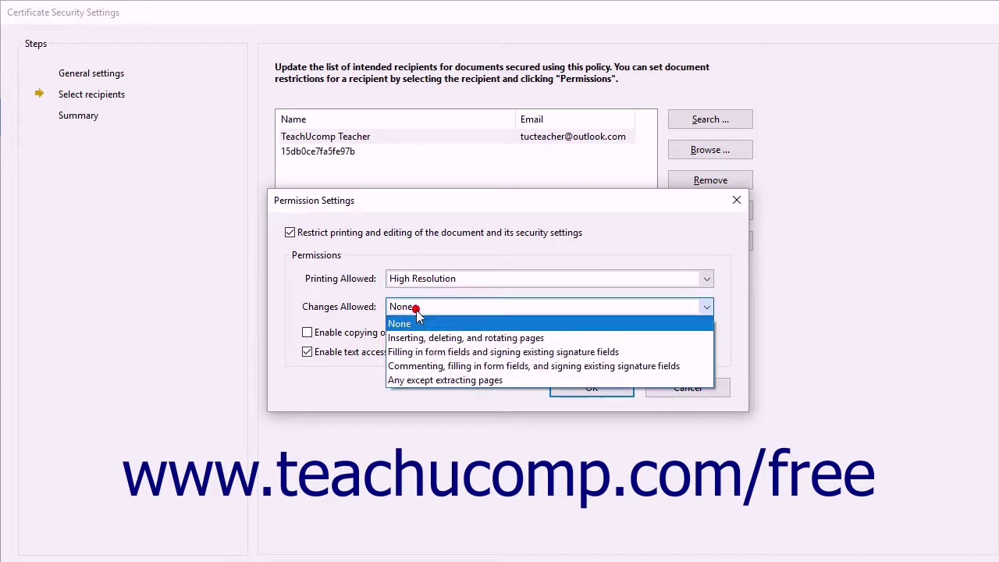
{"action": "left_click", "coordinate": [417, 379]}
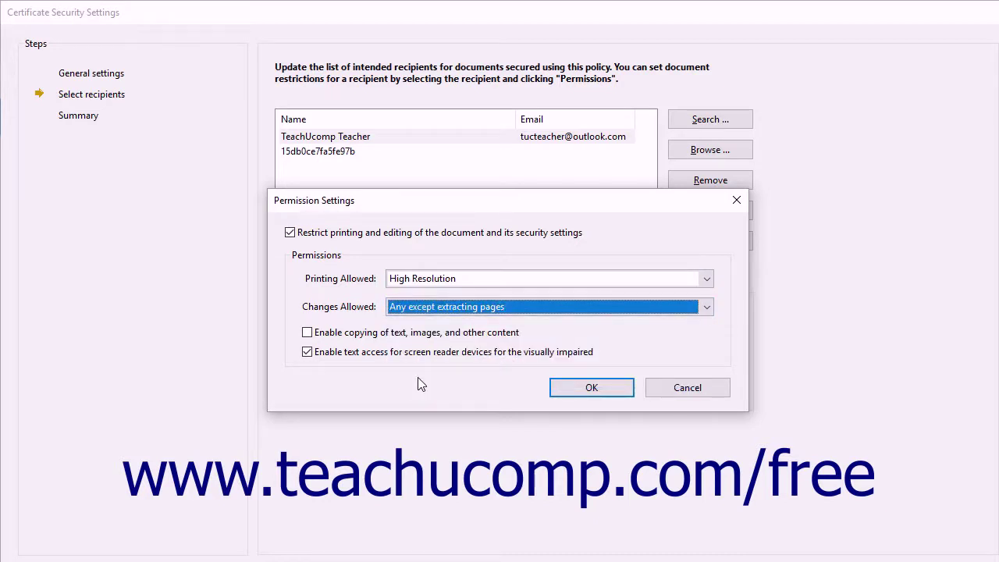
{"action": "left_click", "coordinate": [576, 394]}
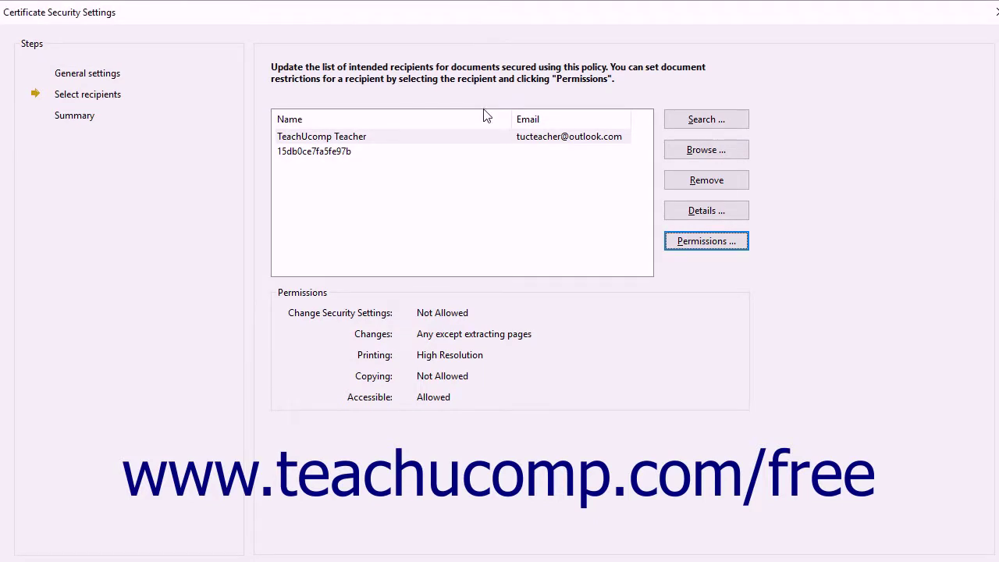
{"action": "key", "text": "alt+n"}
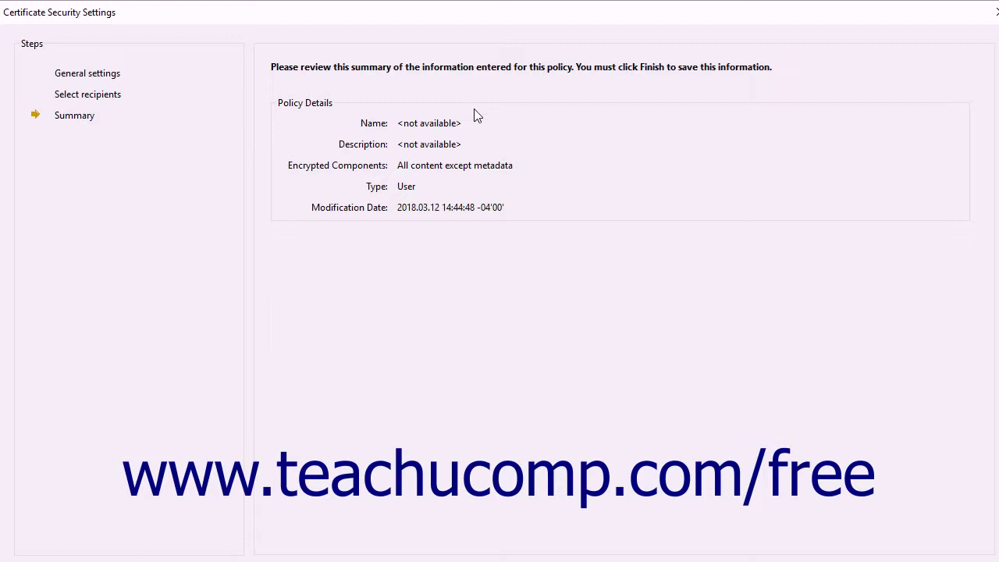
Step: Finish the certificate security policy from the Summary step
{"action": "left_click", "coordinate": [415, 28]}
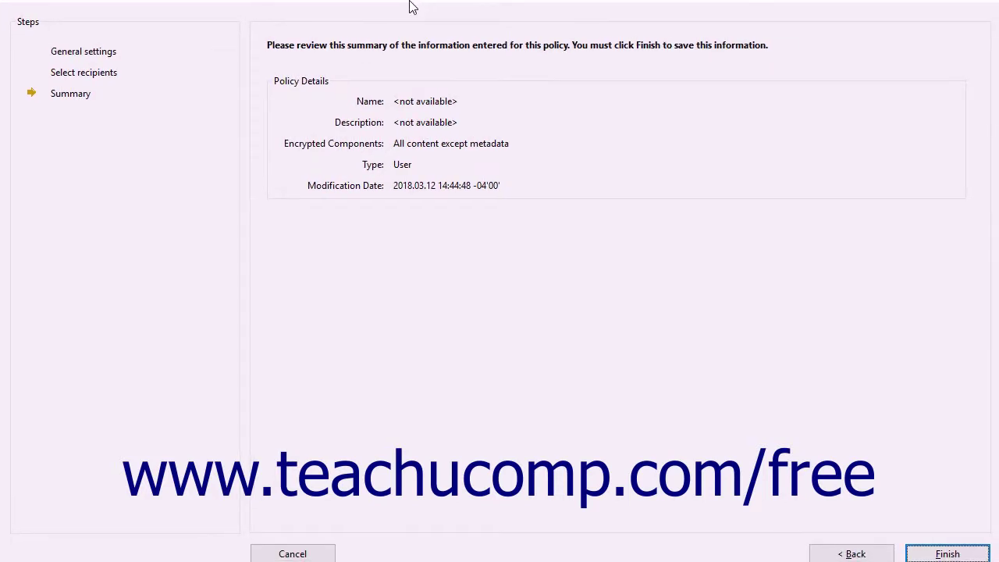
{"action": "key", "text": "Return"}
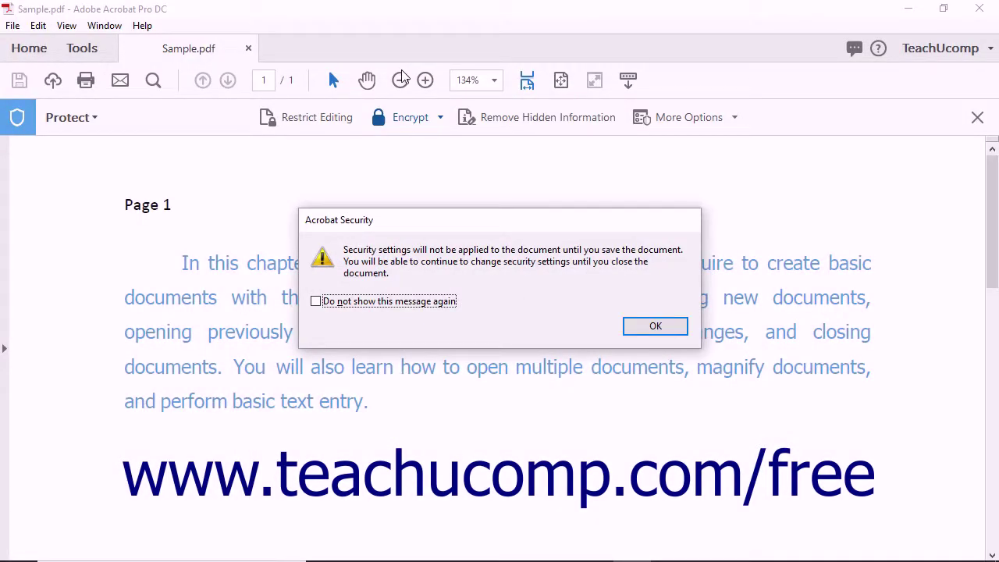
Step: Dismiss the Acrobat Security notice that security applies once the document is saved
{"action": "left_click", "coordinate": [642, 330]}
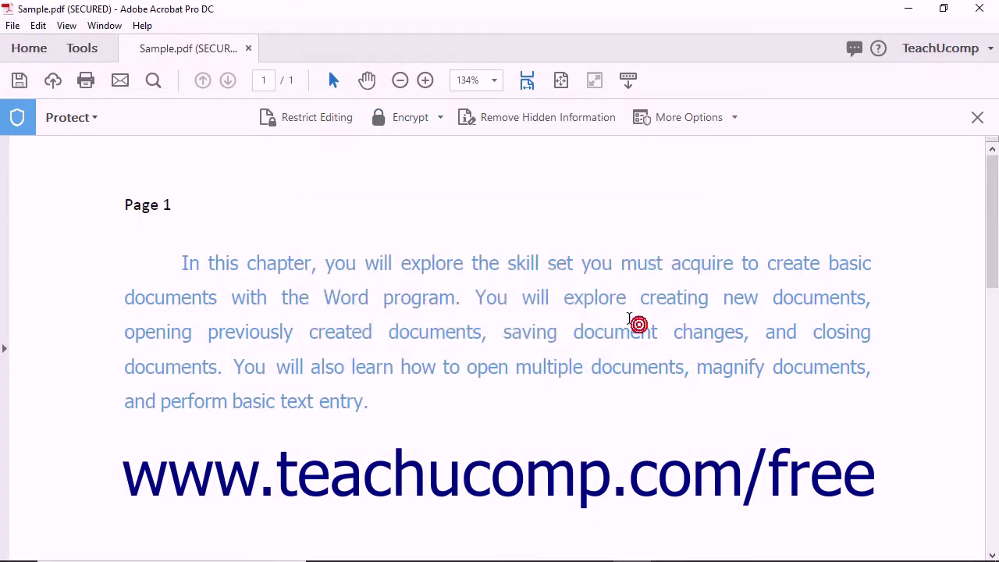